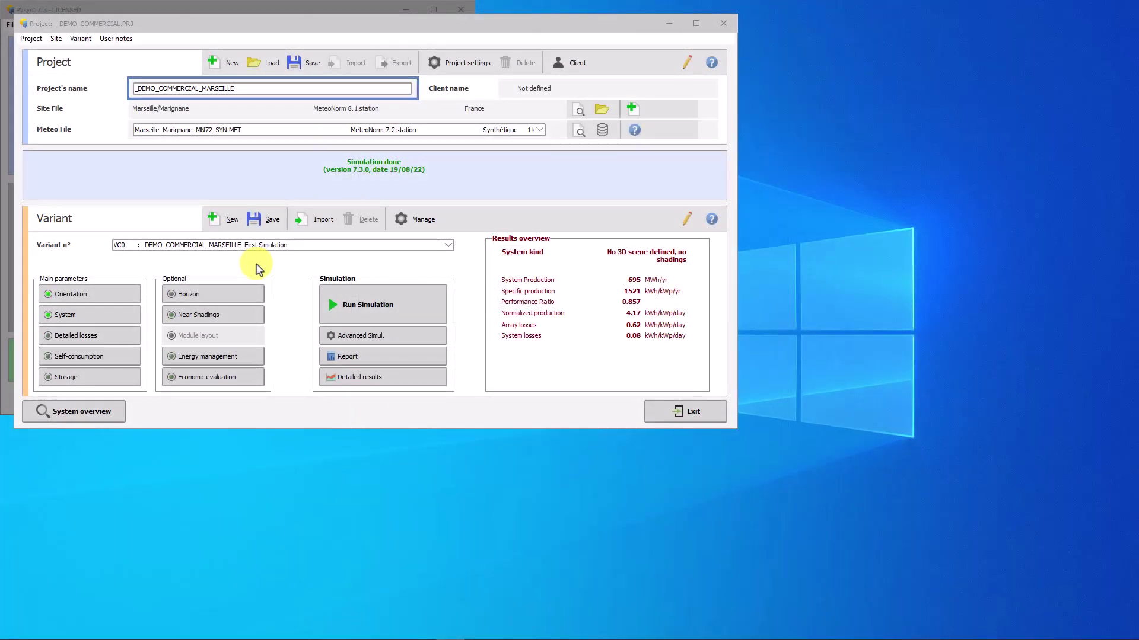
Step: Keep the First Simulation variant and show the grid system's single-line diagram as an A4 preview
click(448, 245)
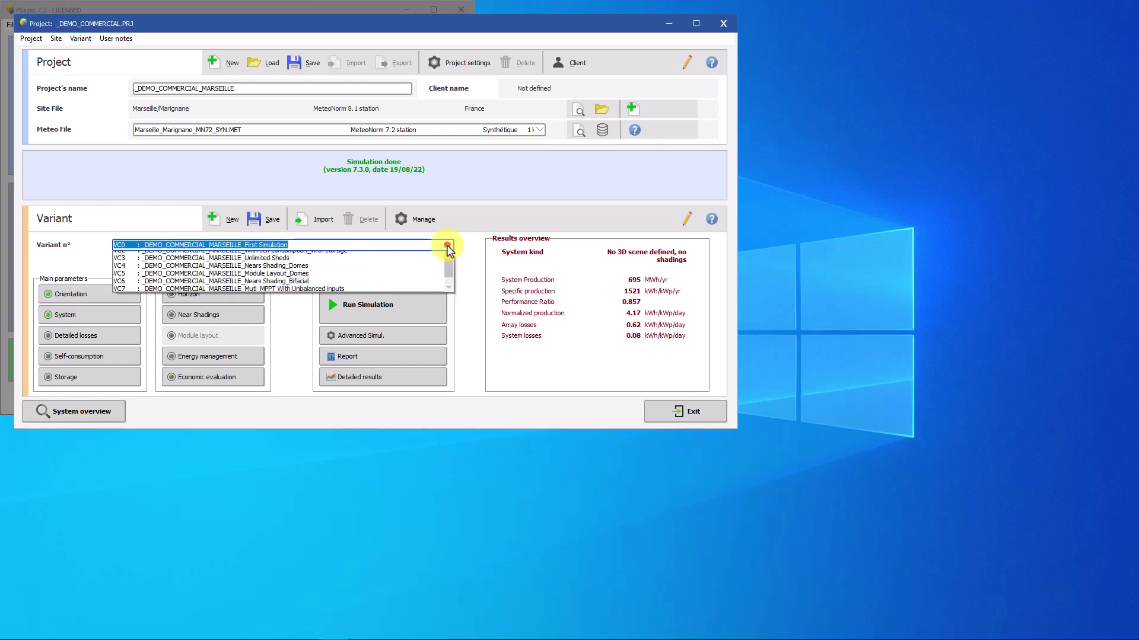
click(407, 256)
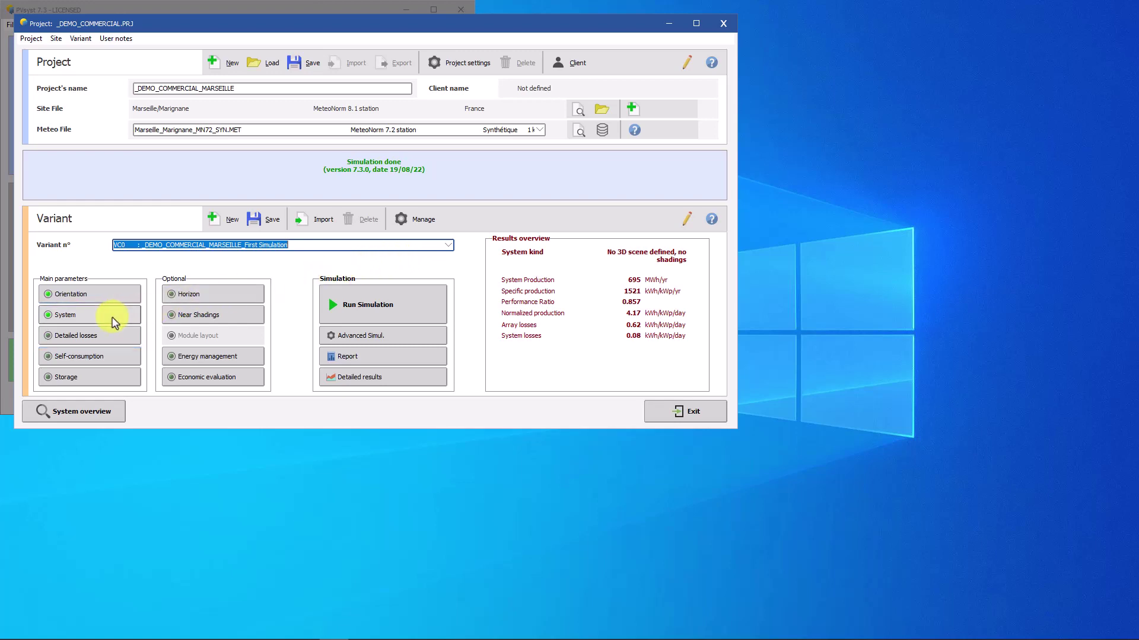
click(115, 320)
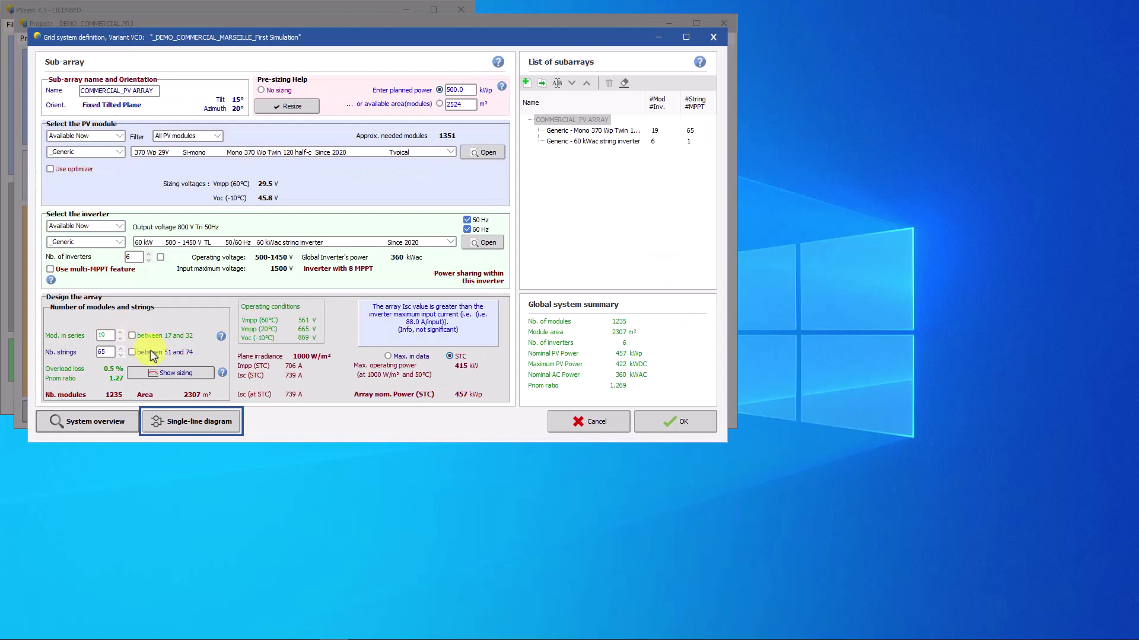
click(215, 425)
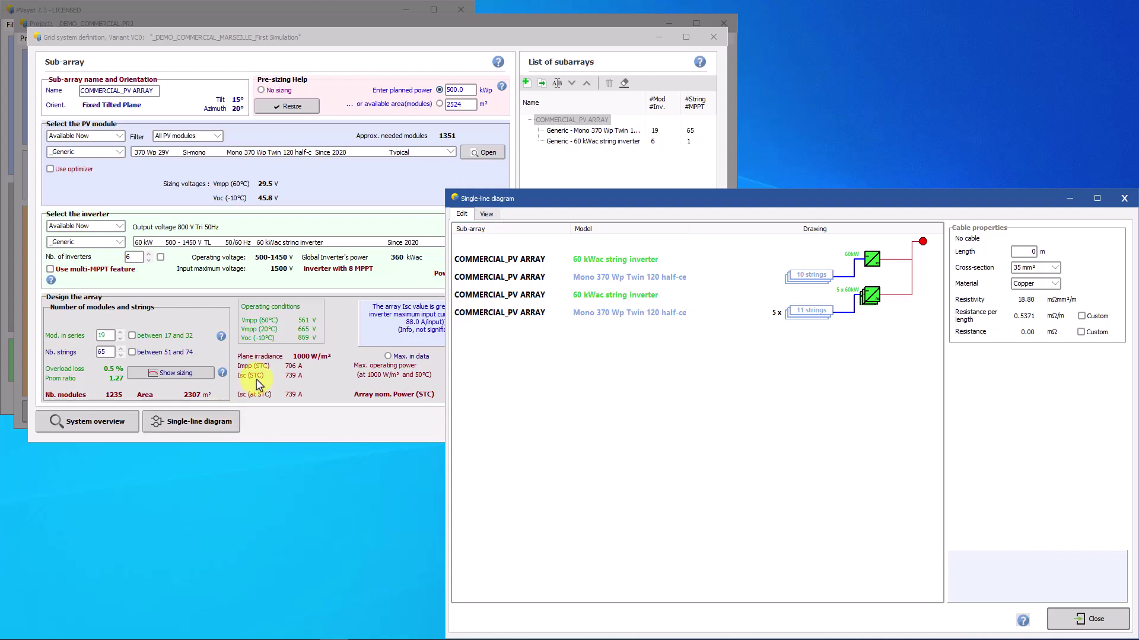
click(486, 214)
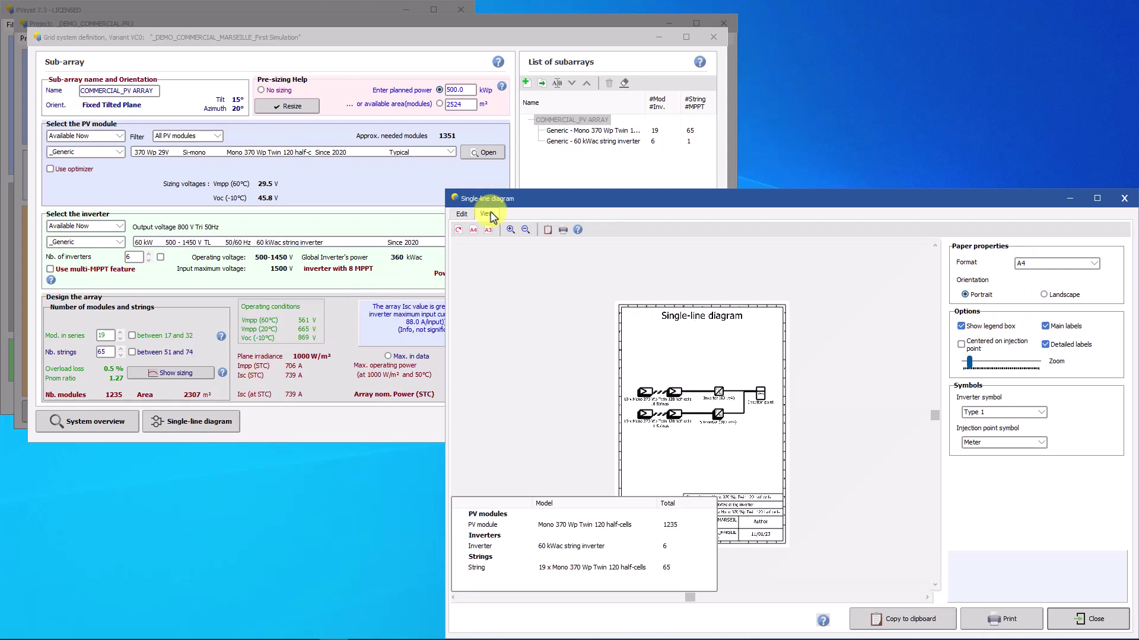
Step: Show the editable diagram: one 60 kWac inverter with 10 strings, five with 11 each
click(460, 215)
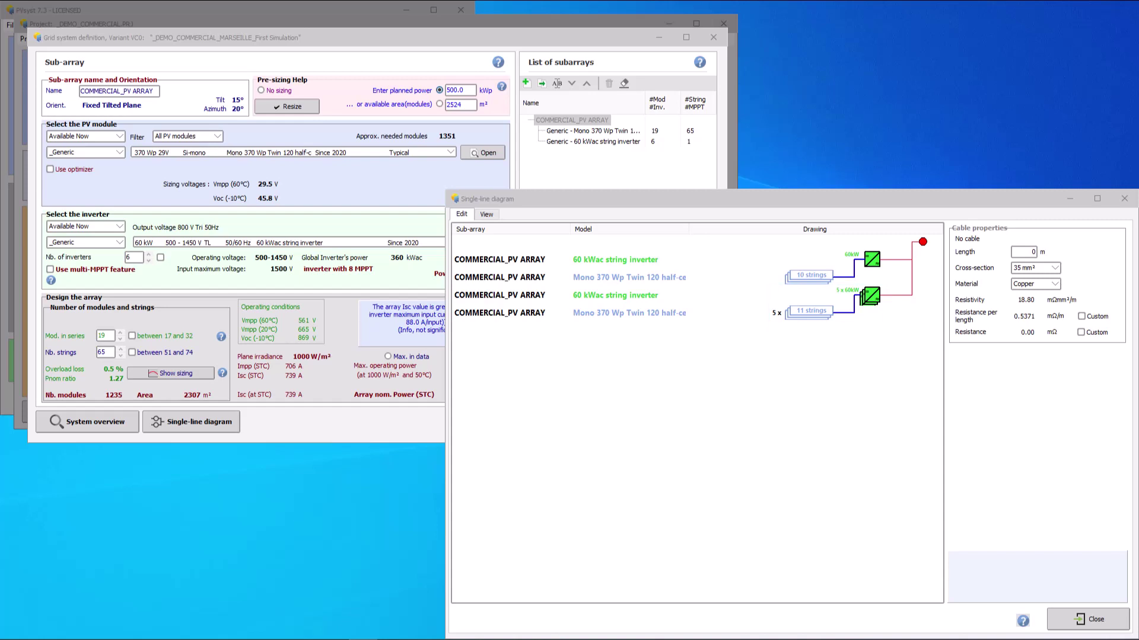
Step: Ungroup the first inverter's 10 strings and regroup three of them into a 3-string group
right_click(809, 275)
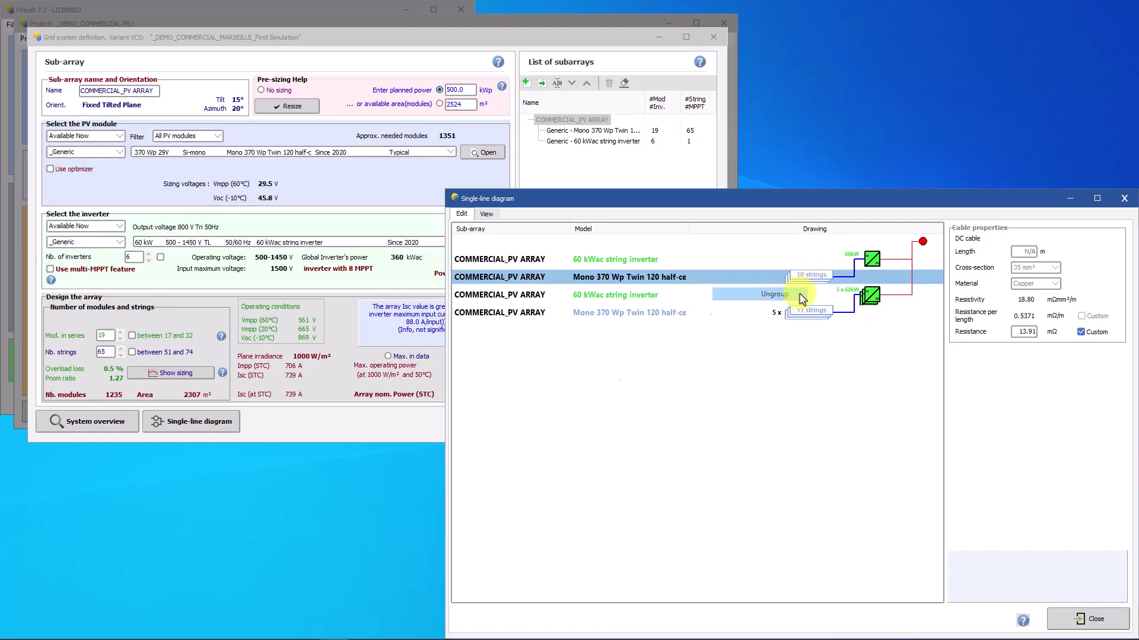
click(801, 295)
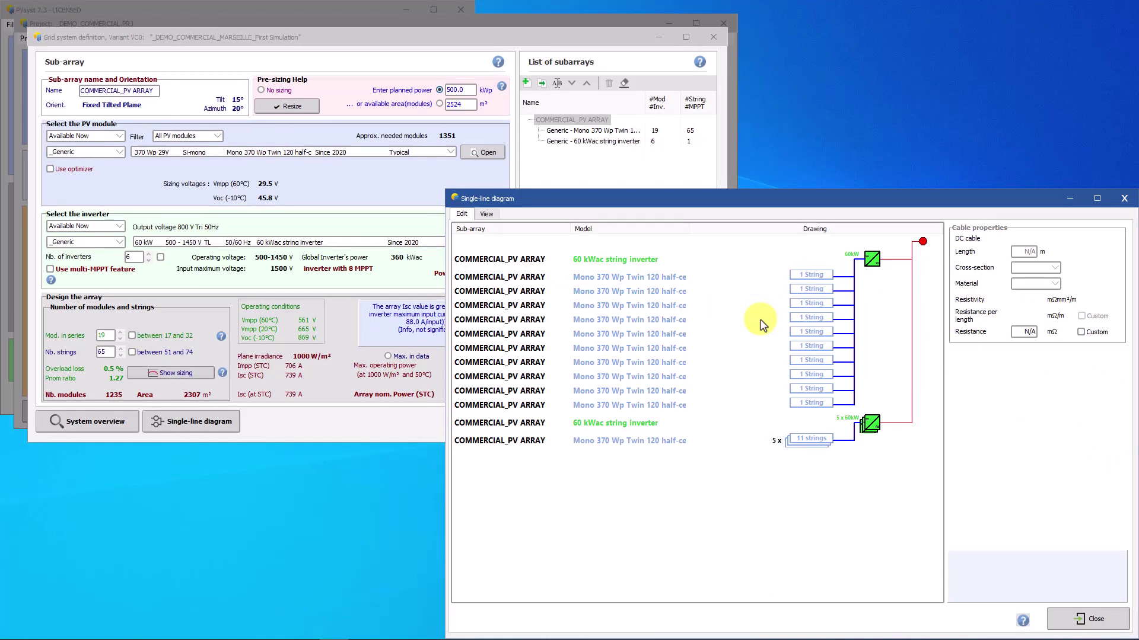
ctrl+click(809, 276)
ctrl+click(811, 290)
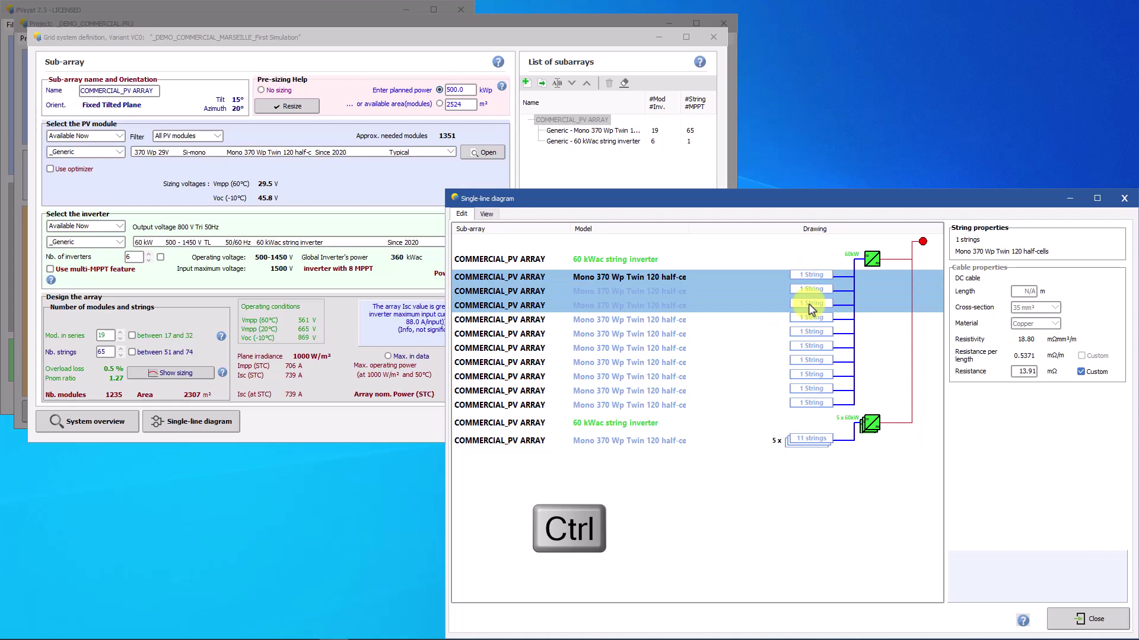
right_click(813, 305)
click(806, 307)
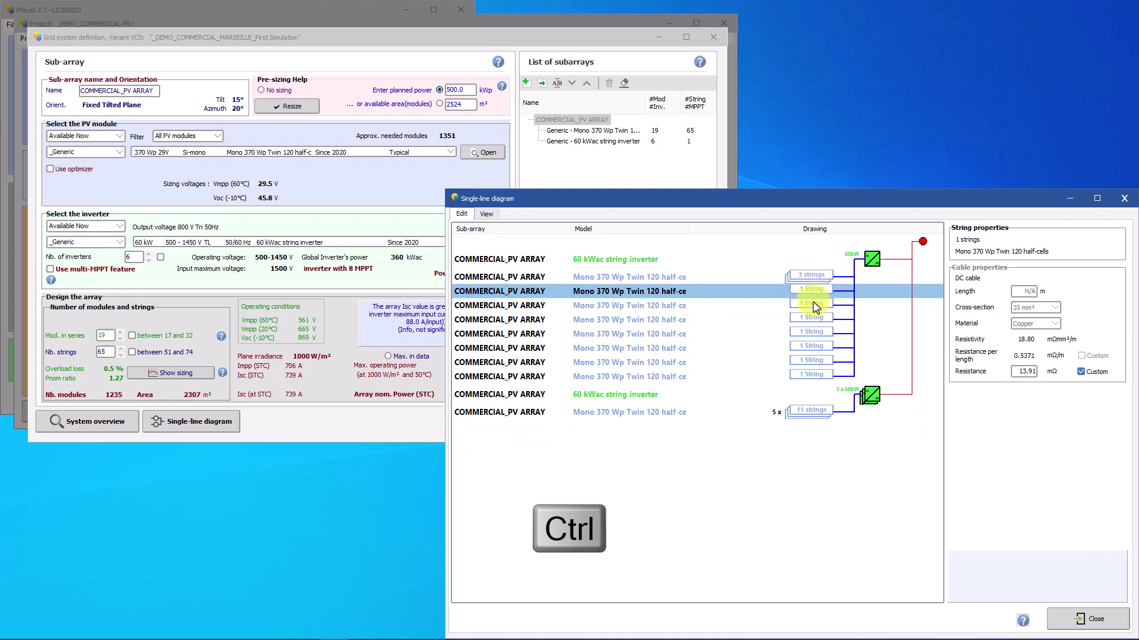
Step: Merge the remaining single strings into a 7-string group and show the A4 preview
ctrl+click(813, 305)
ctrl+click(813, 320)
ctrl+click(811, 348)
right_click(812, 349)
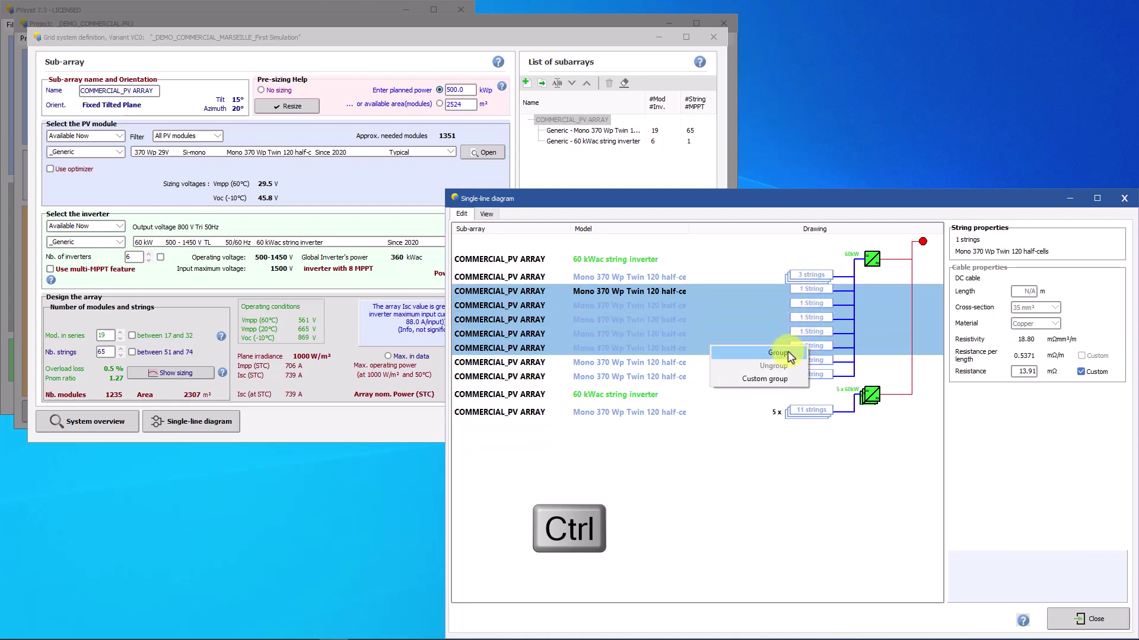
click(807, 351)
ctrl+click(814, 305)
right_click(812, 320)
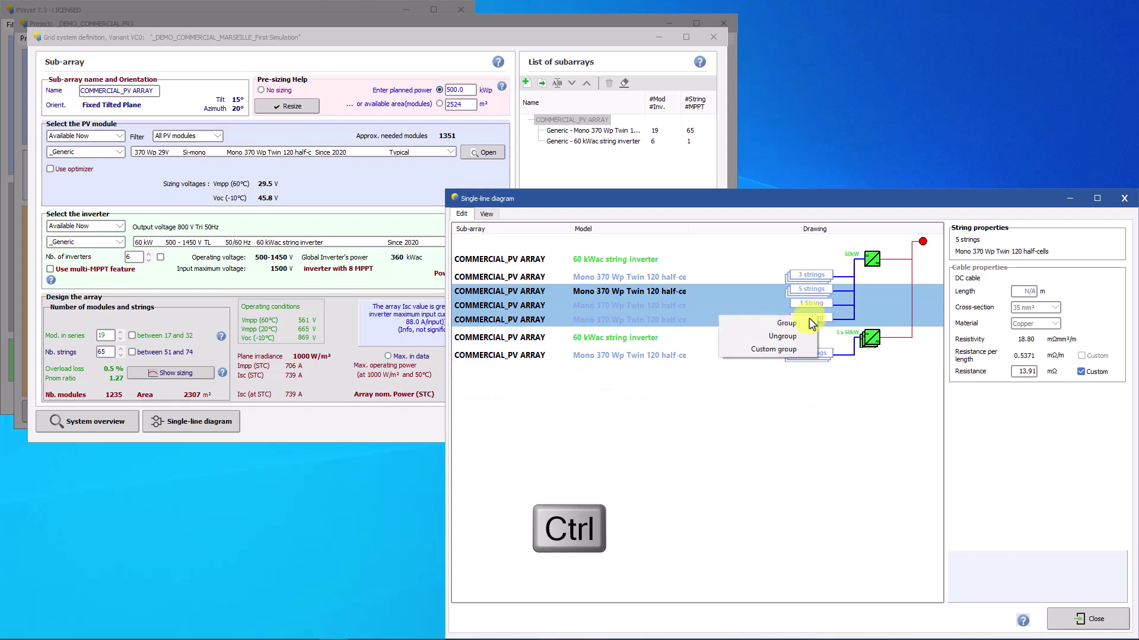
click(787, 323)
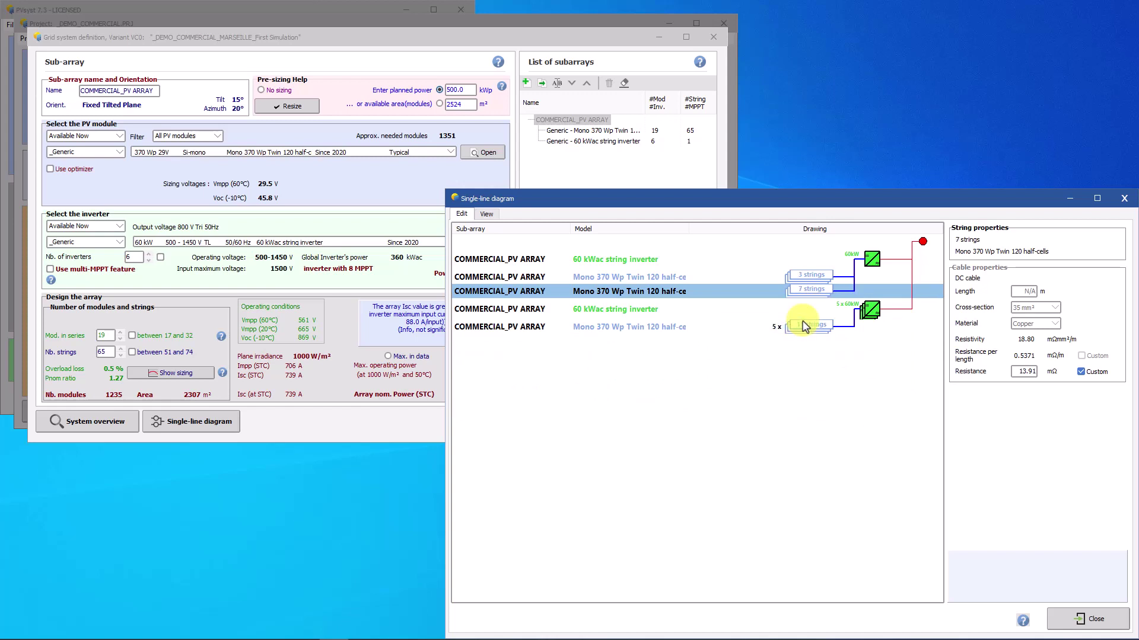
click(486, 215)
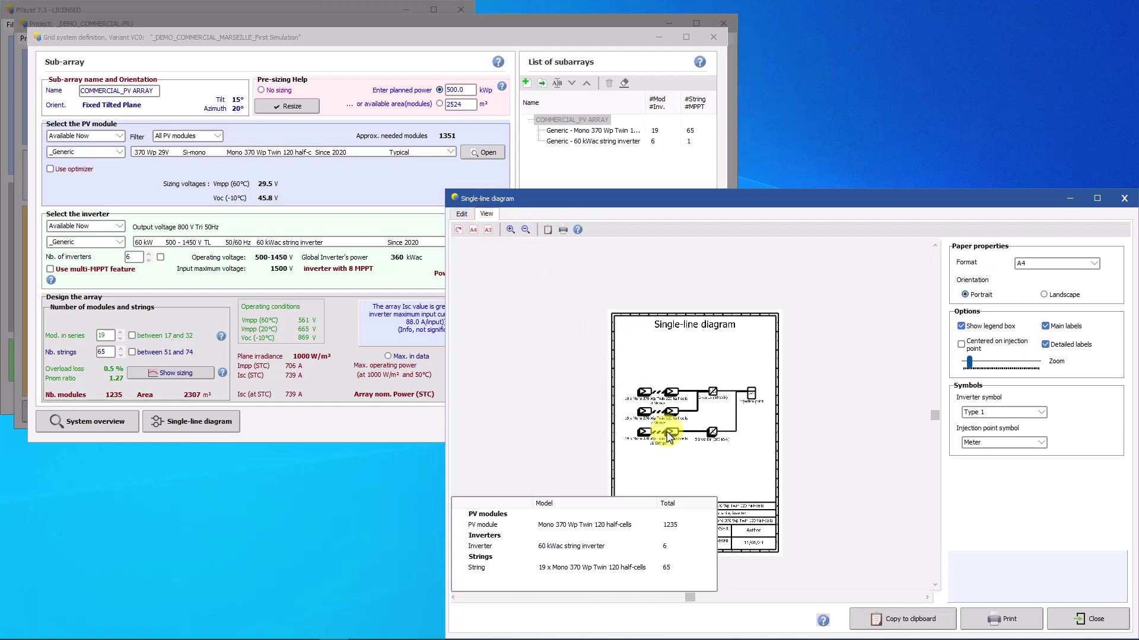
Step: Try A3 paper and landscape orientation, then return the page to A4 portrait
scroll(669, 437, up, 1)
scroll(669, 437, up, 1)
scroll(669, 437, up, 1)
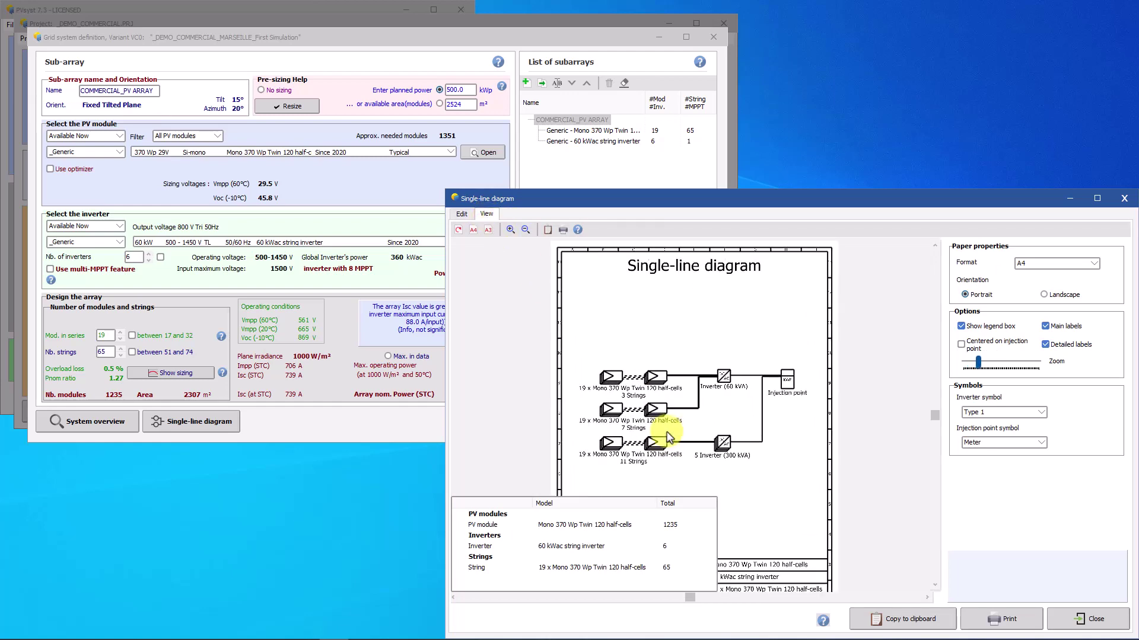
scroll(669, 437, up, 2)
scroll(669, 437, up, 1)
scroll(669, 437, up, 1)
scroll(669, 437, up, 1)
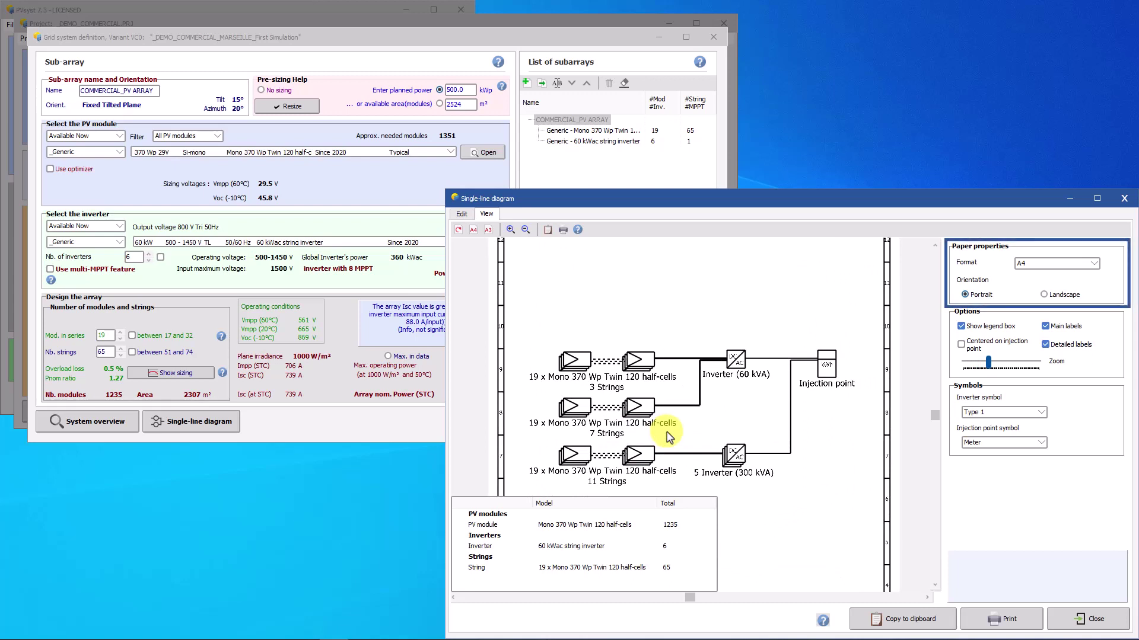
click(1093, 264)
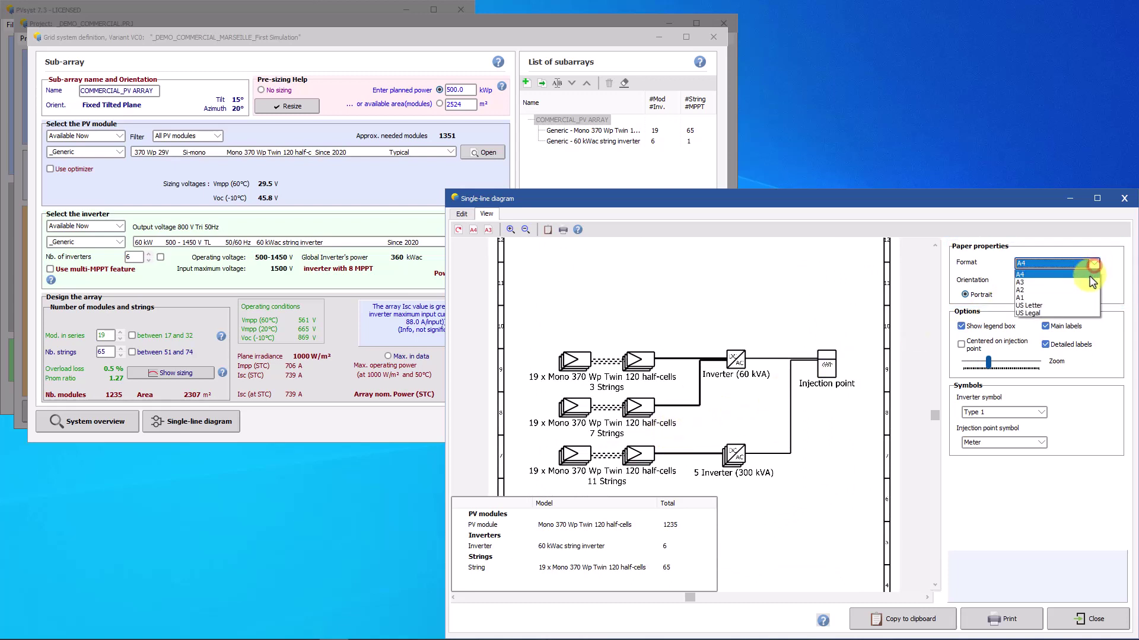
click(1091, 281)
click(1093, 267)
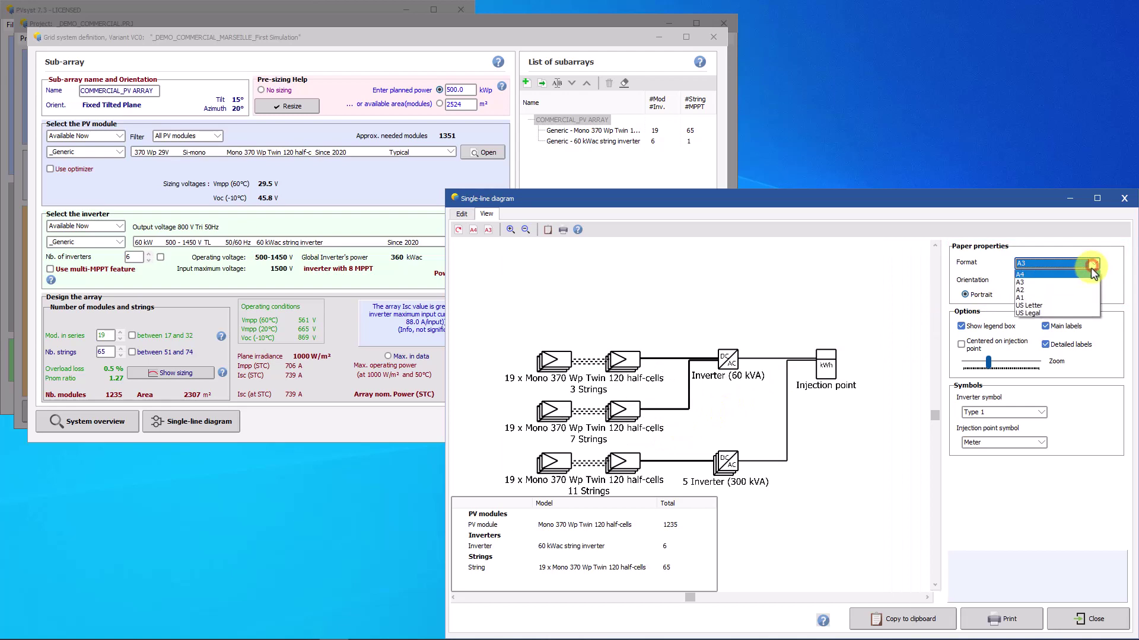
click(1091, 275)
click(1044, 295)
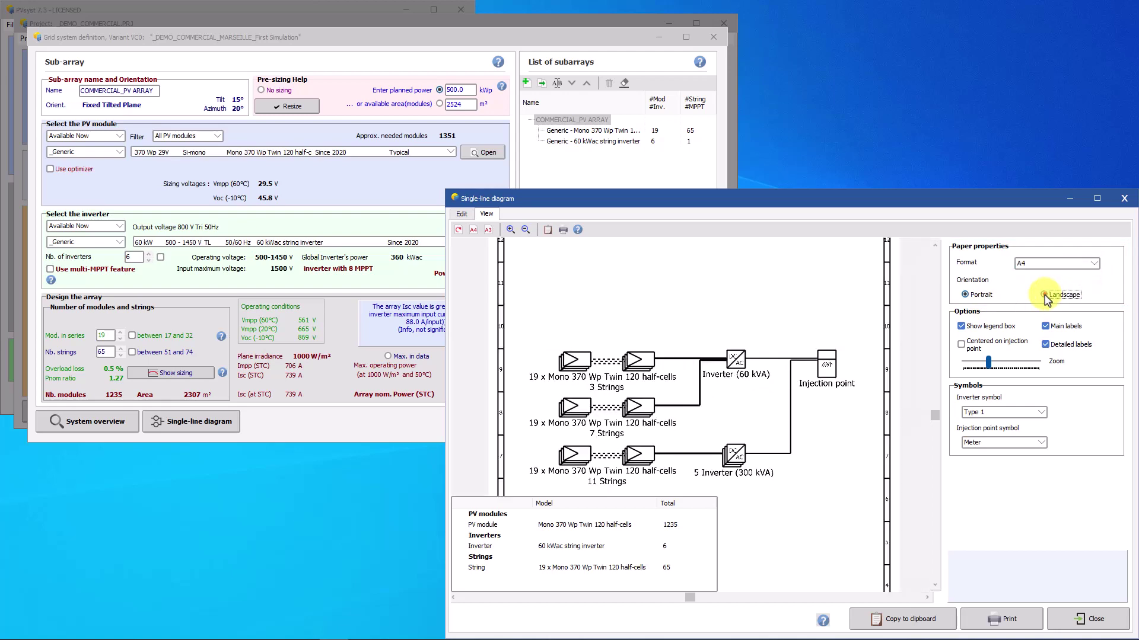
click(966, 296)
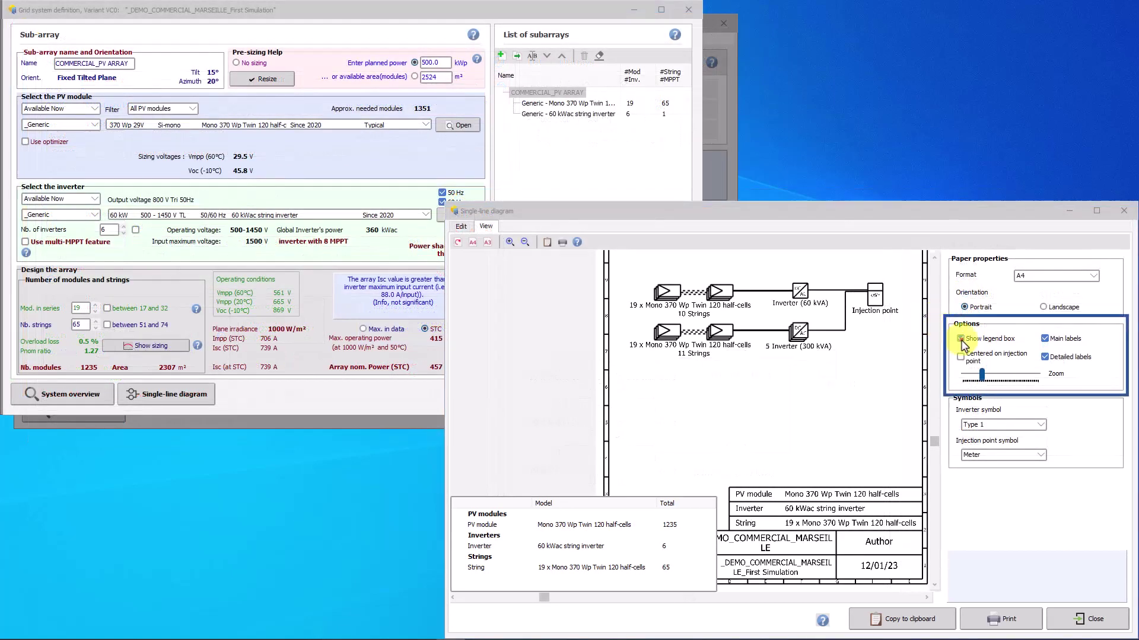
Step: Toggle the legend box and shrink the diagram slightly on the page
click(961, 339)
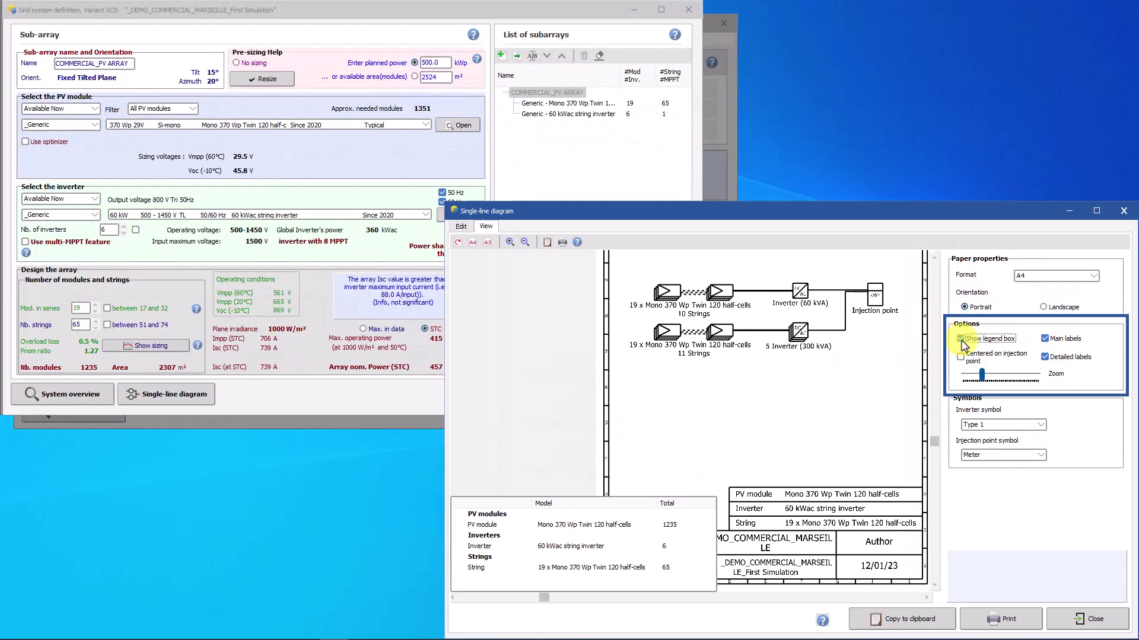
click(981, 375)
drag(982, 379, 978, 377)
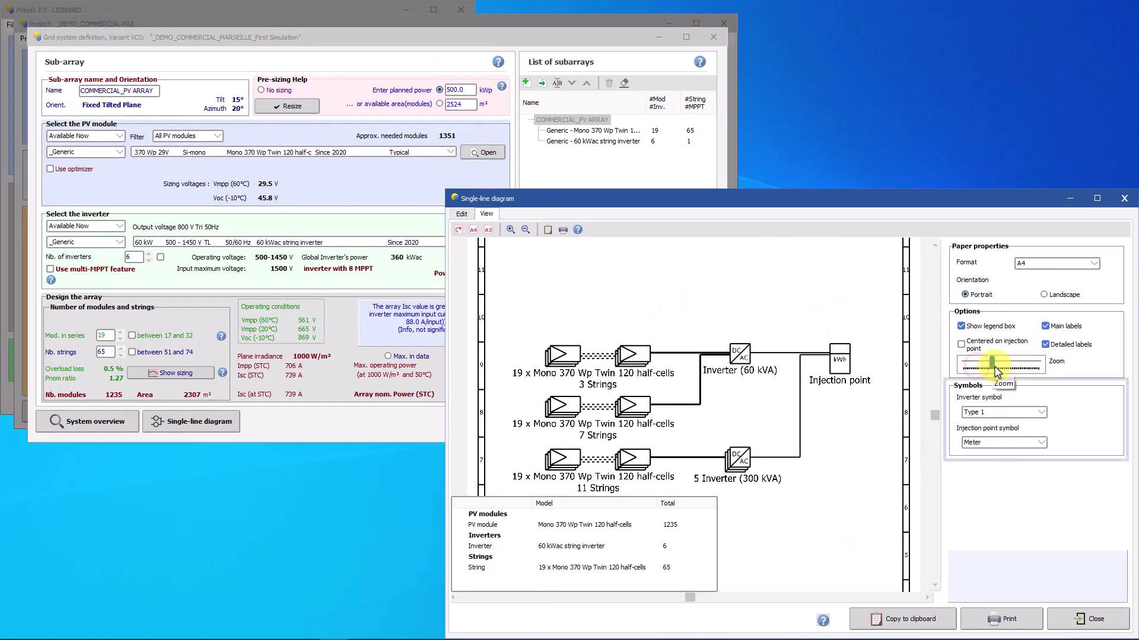
Step: Compare the Type 3 and DC/AC Type 1 inverter symbols, then try alternative injection point symbols
click(1042, 414)
click(1035, 436)
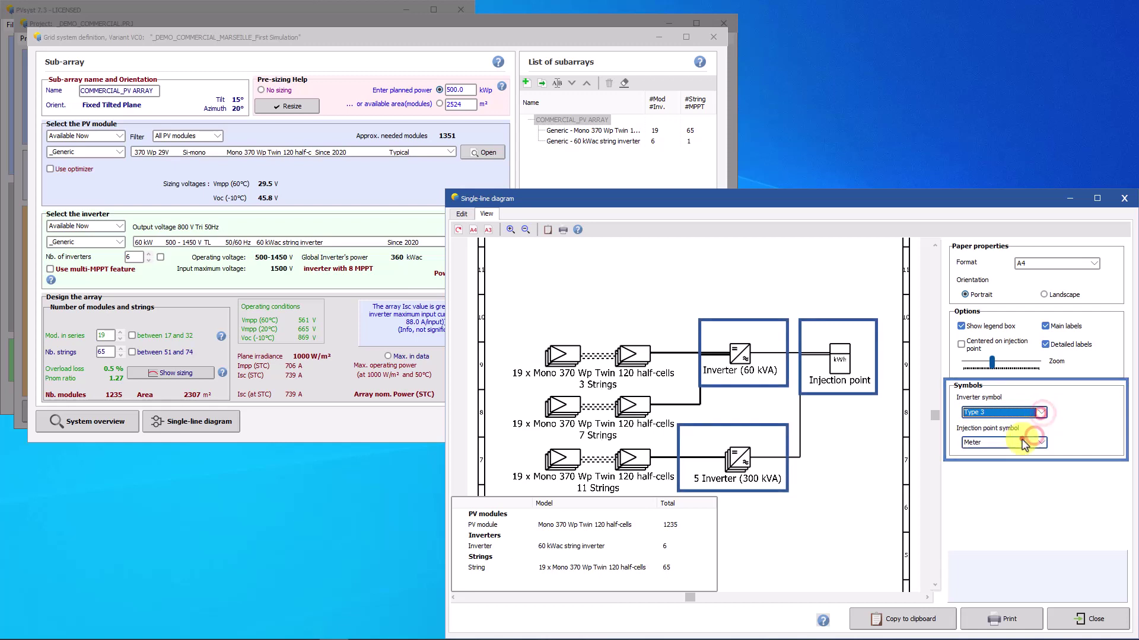
click(1042, 412)
click(1008, 420)
click(1040, 442)
click(1038, 457)
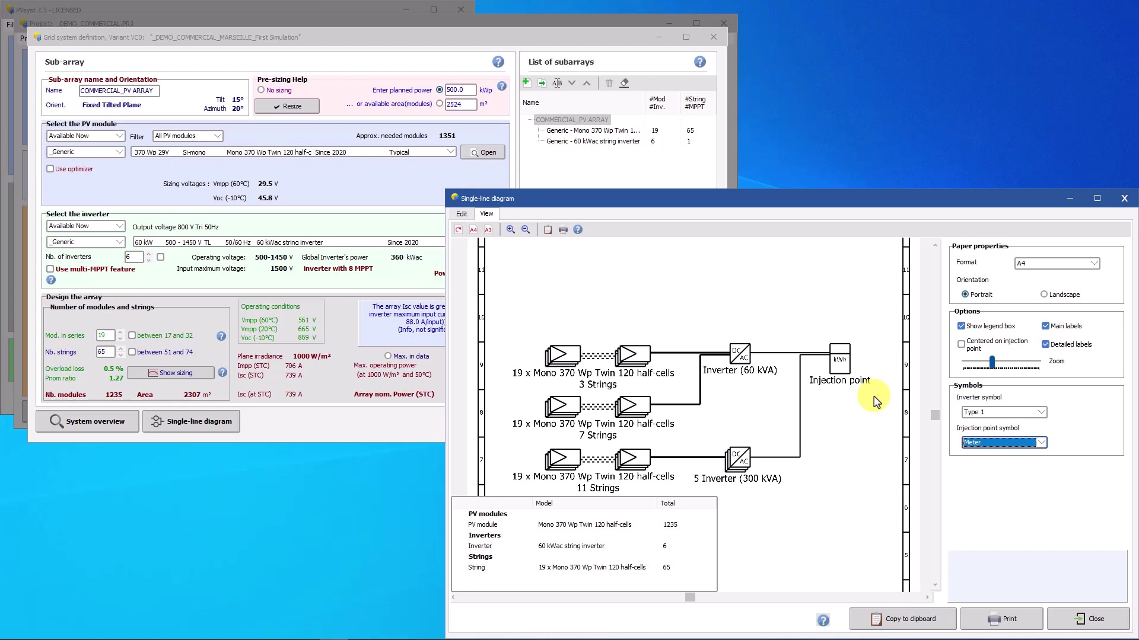
Step: In Edit view, set 7 inverters and 67 strings of 21 modules in series
click(462, 214)
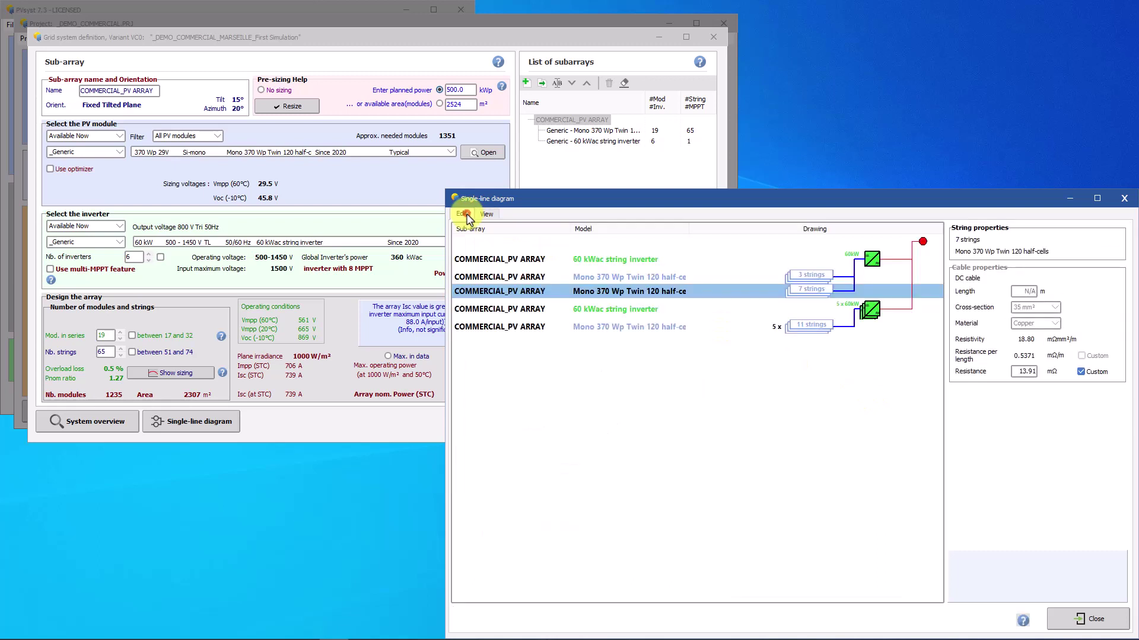
click(149, 254)
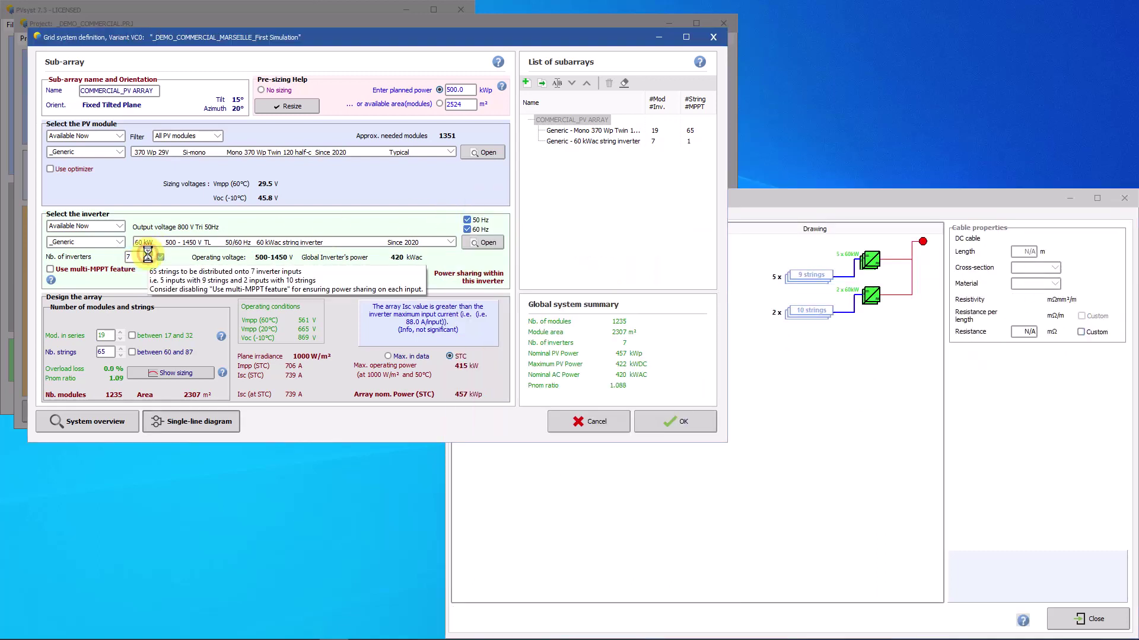
click(120, 350)
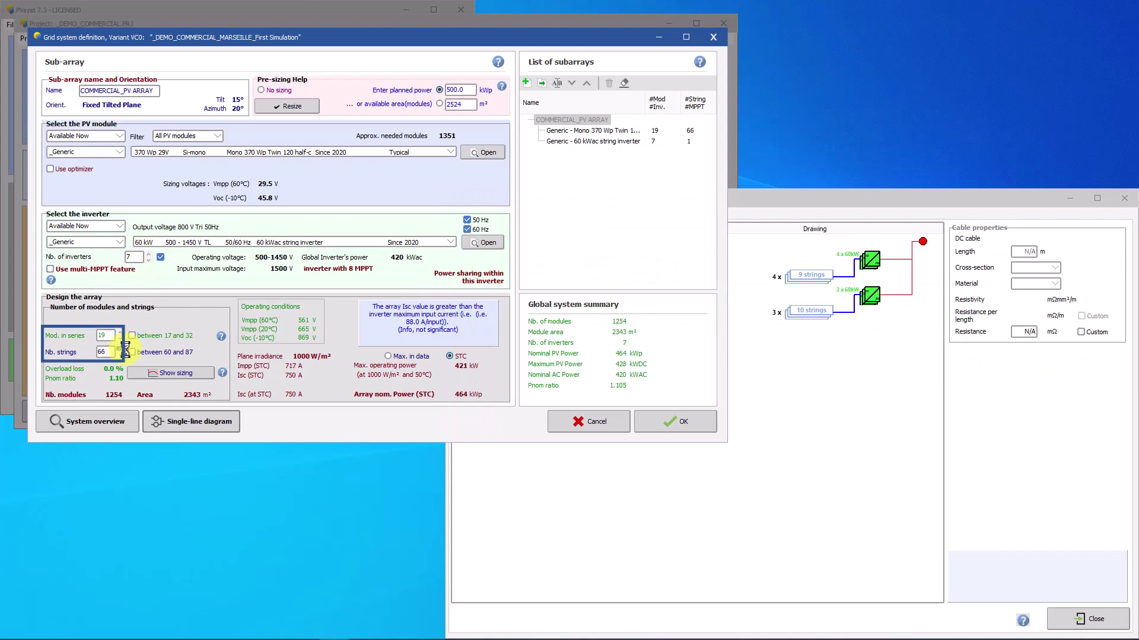
click(121, 332)
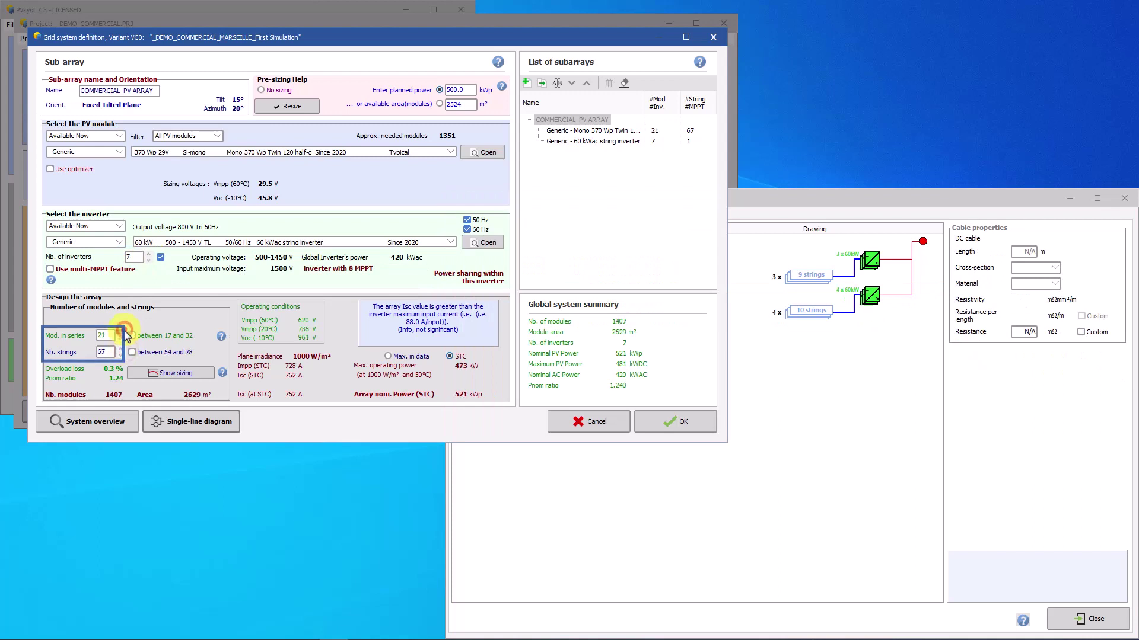
click(832, 198)
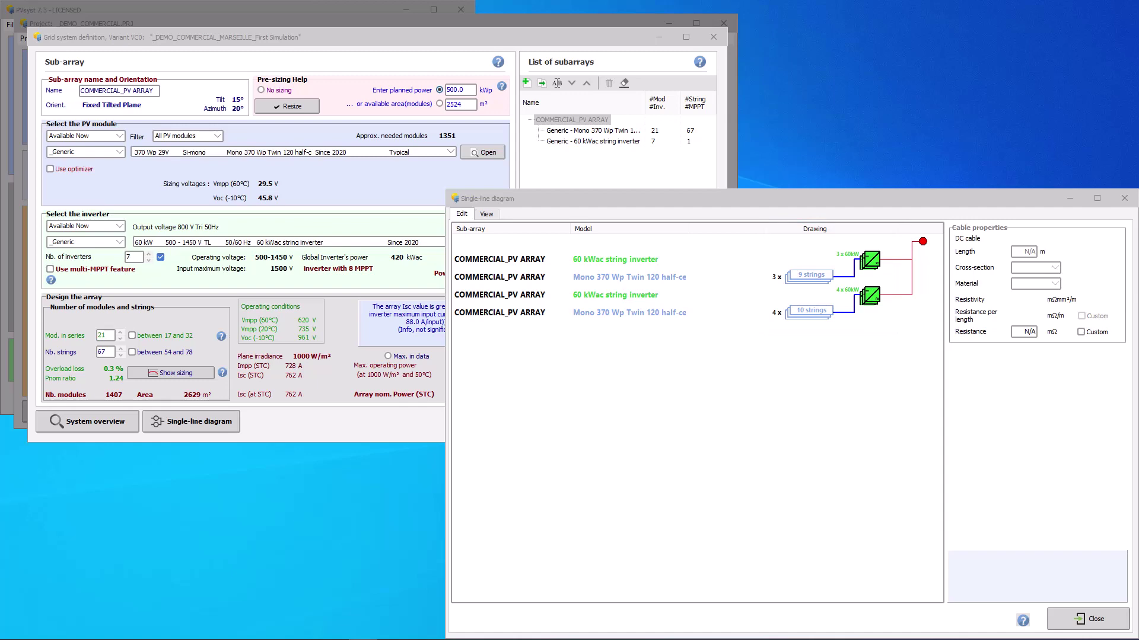
Step: Close the diagram and grid system, then show Detailed losses' Ohmic Losses beside the single-line diagram
click(1070, 619)
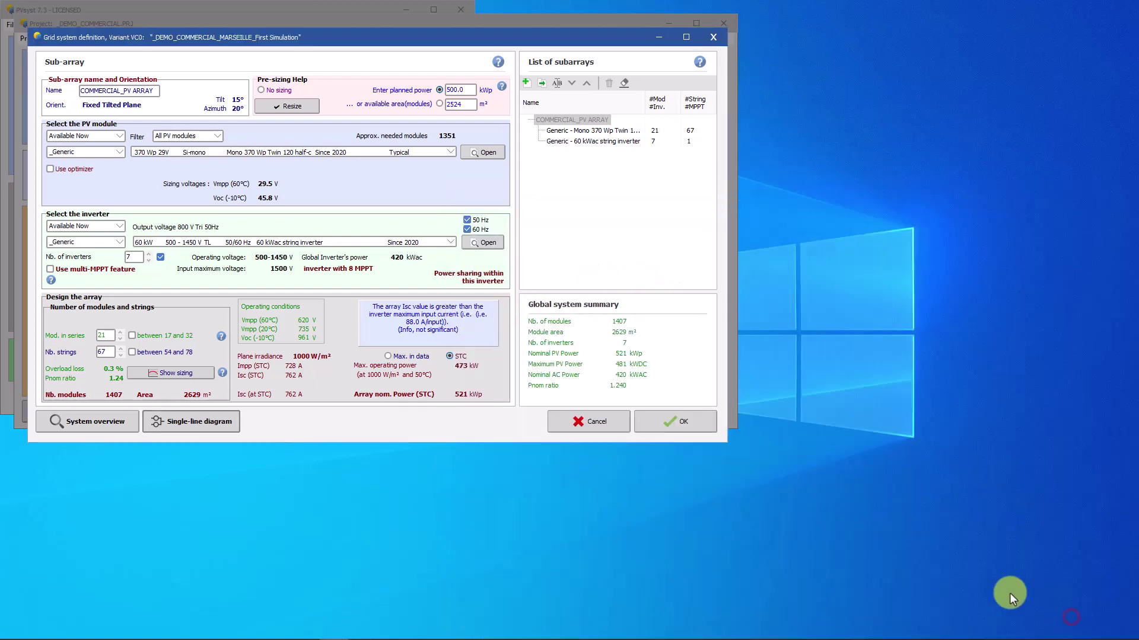
click(590, 422)
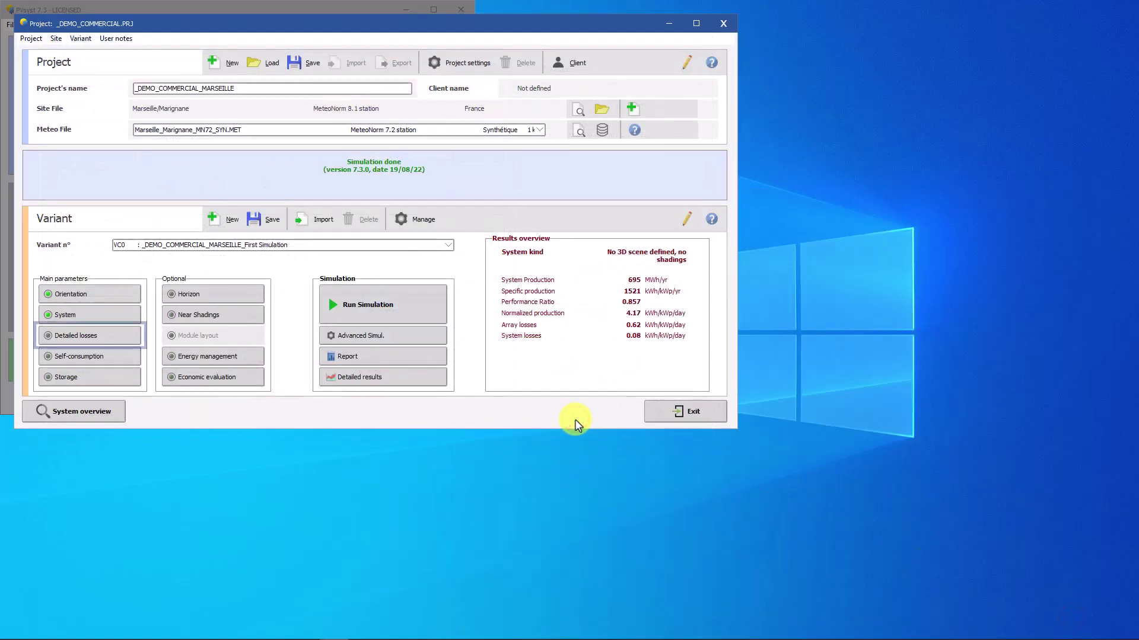
mouse_move(89, 335)
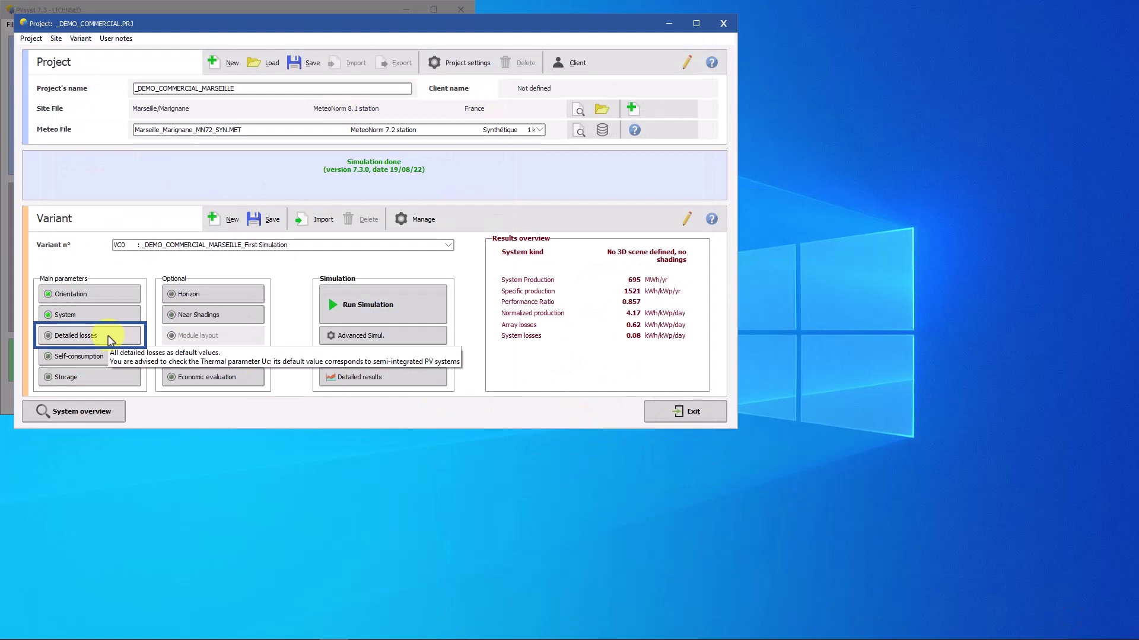
click(109, 338)
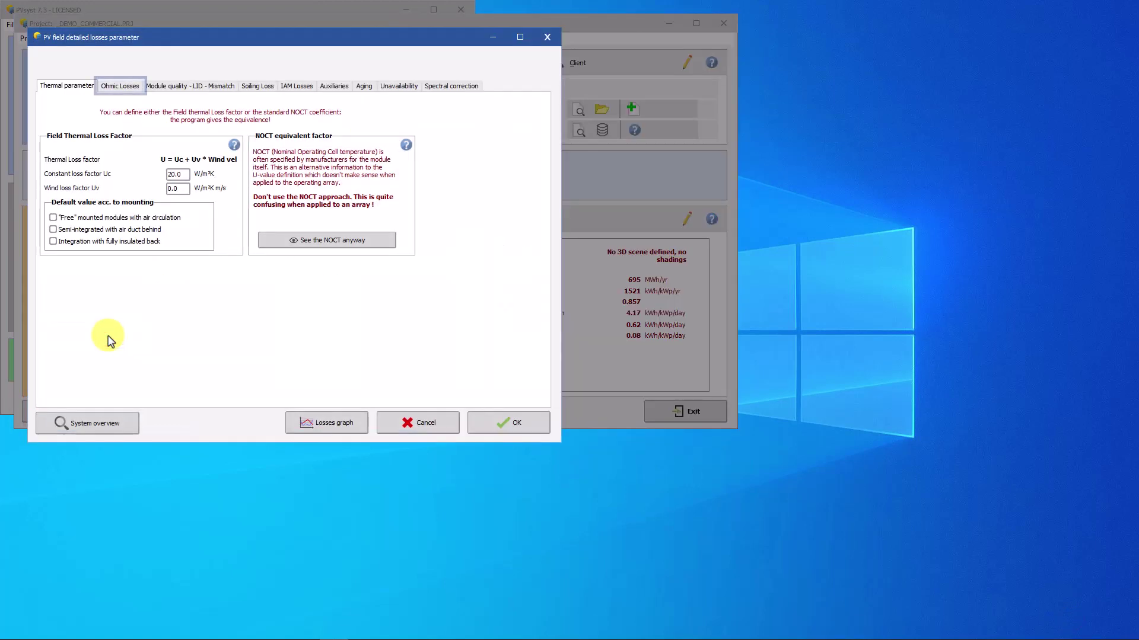
click(131, 91)
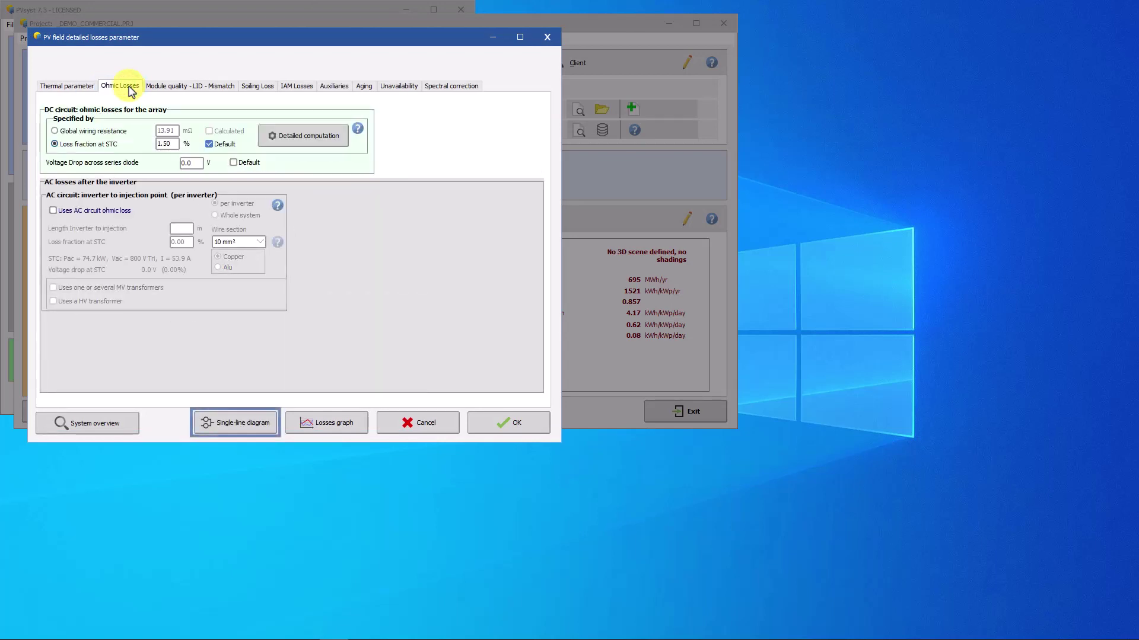
click(252, 425)
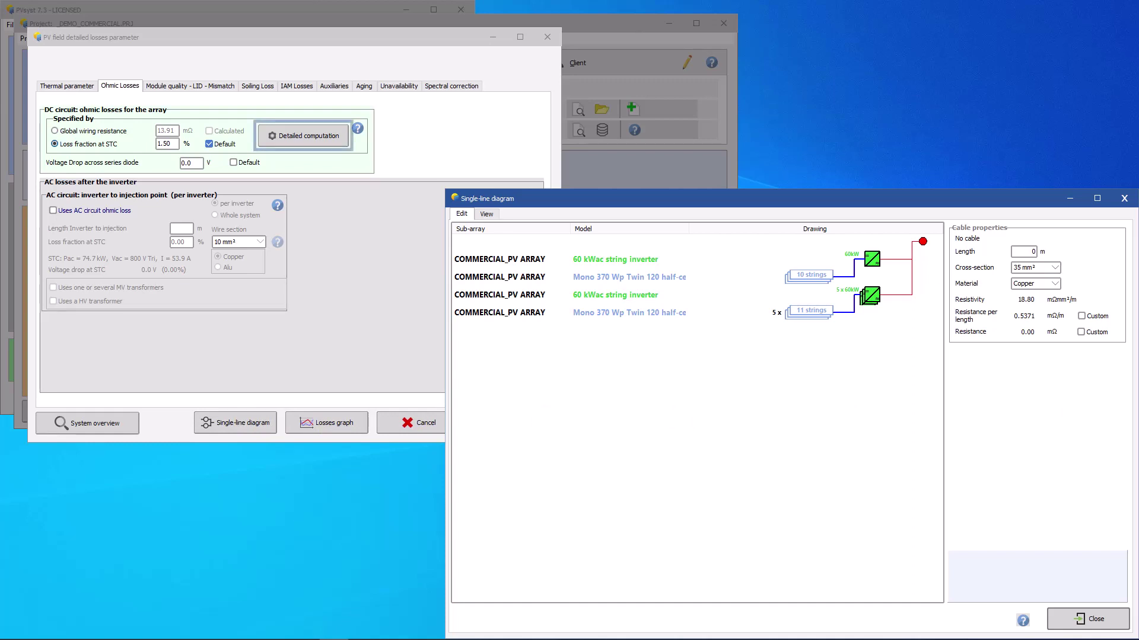
Step: Compute DC wiring with 2 m string cables and a 5 m main box-to-inverter cable
click(324, 142)
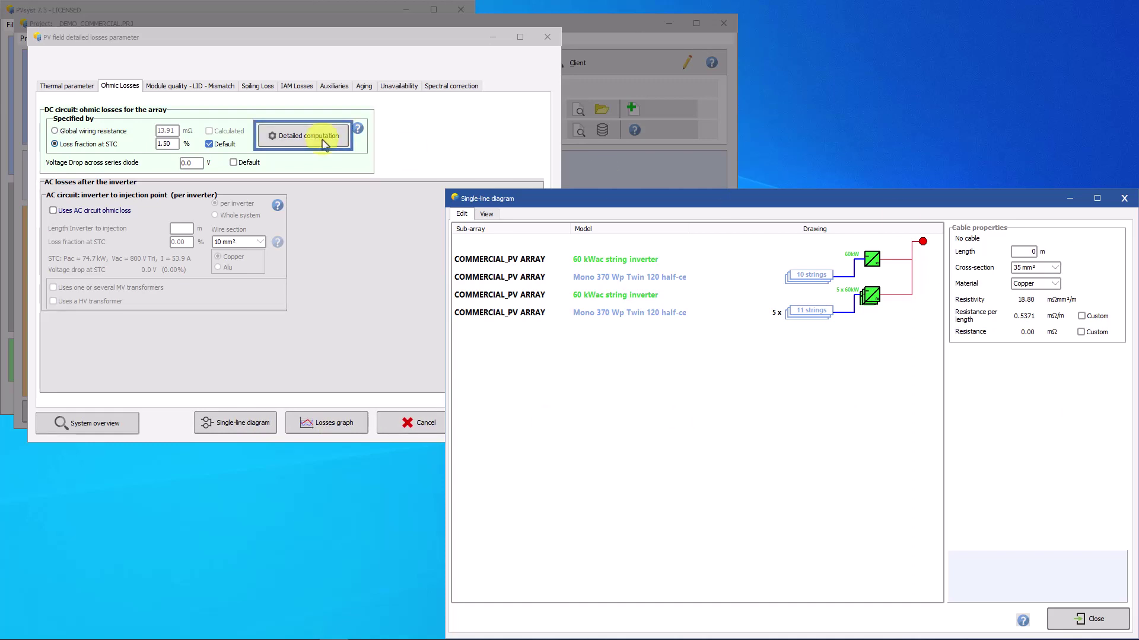
click(192, 132)
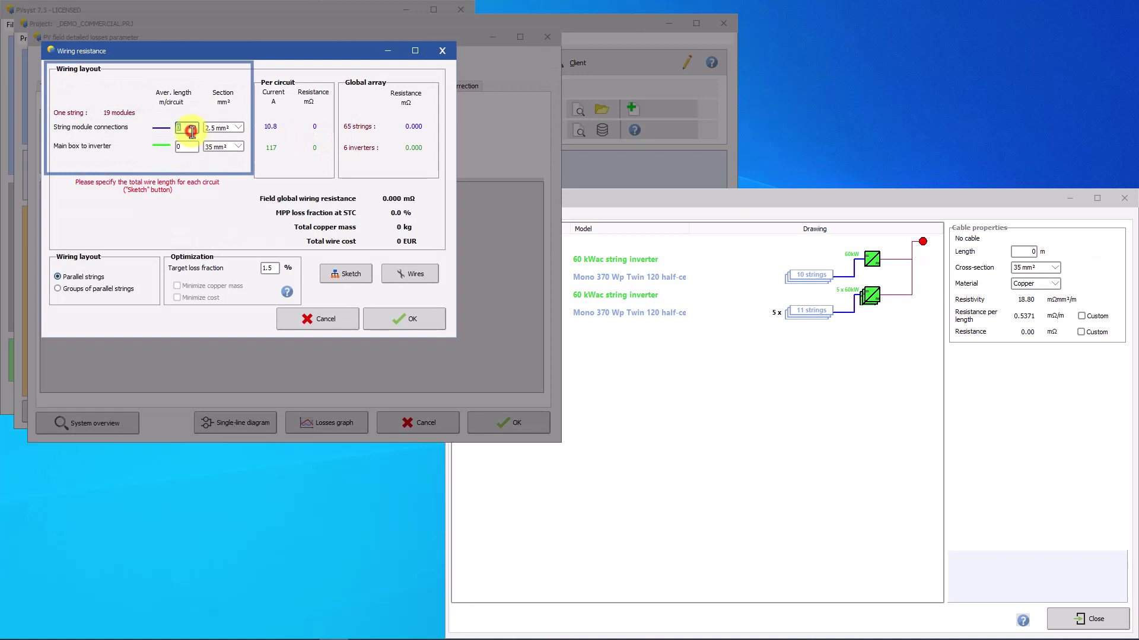
text(2)
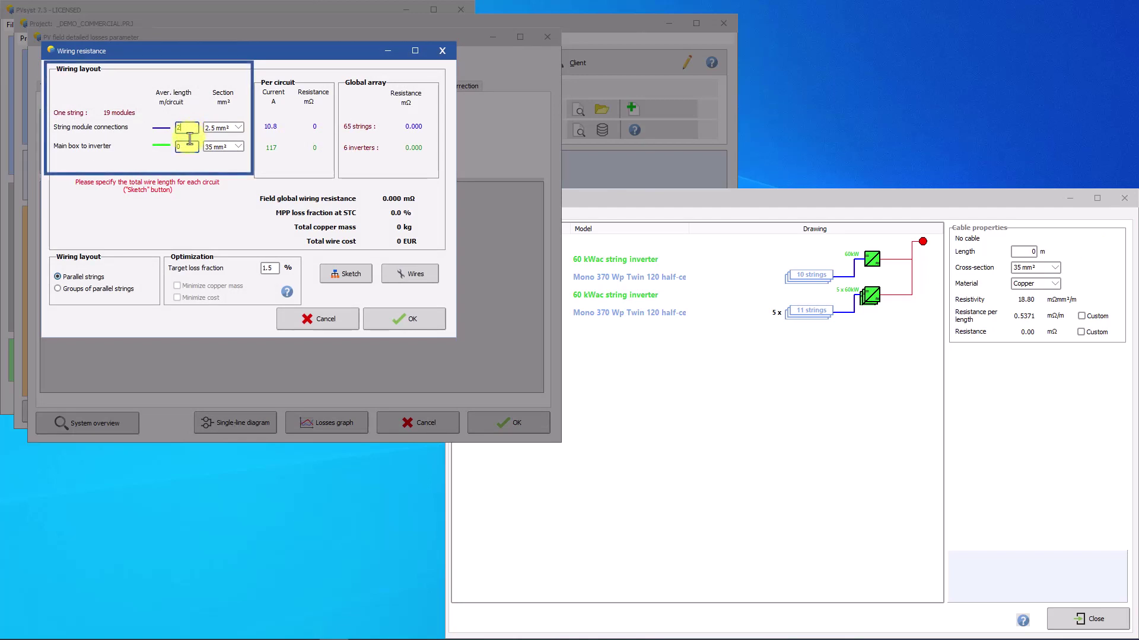
click(185, 147)
text(5)
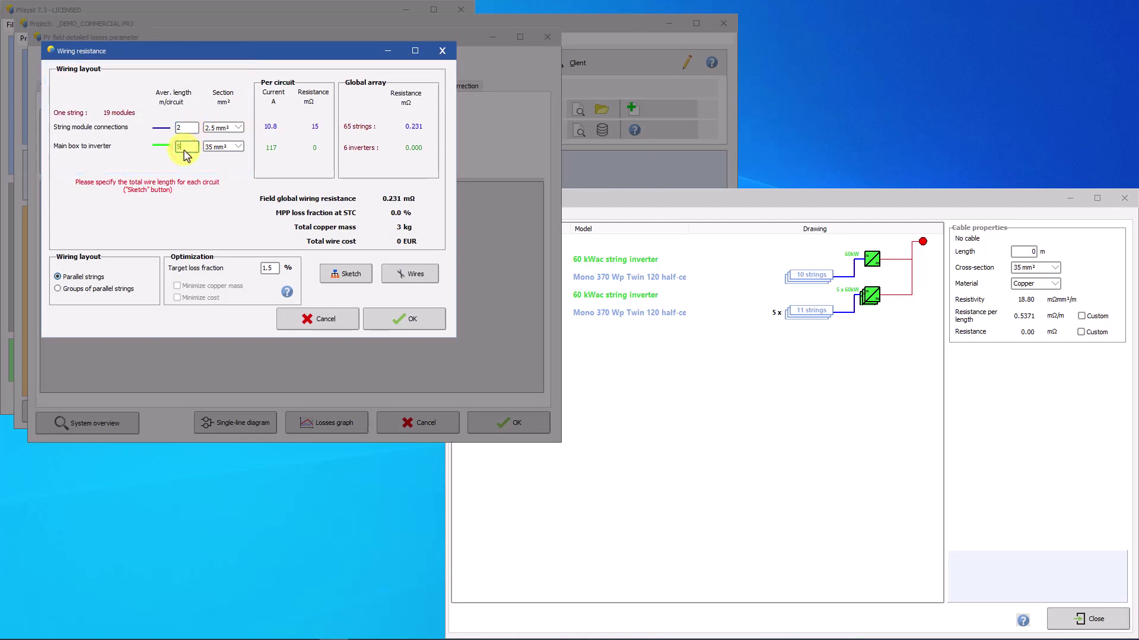
click(405, 319)
Step: Add a 100 m AC circuit loss, an MV transformer and a 200 m MV line
click(53, 211)
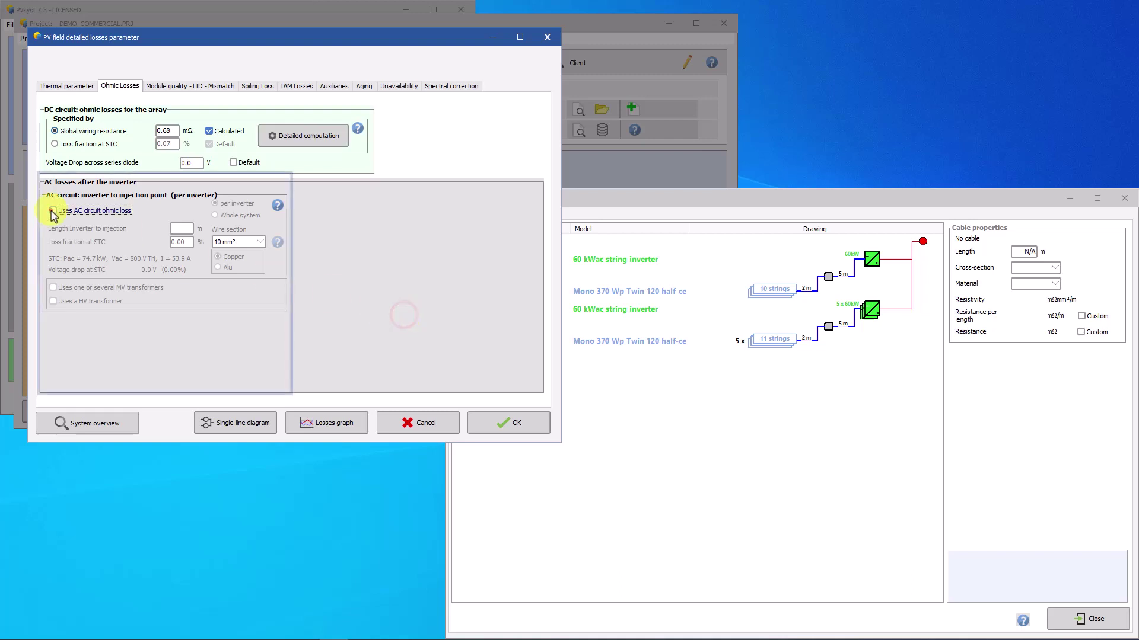
click(177, 228)
text(100)
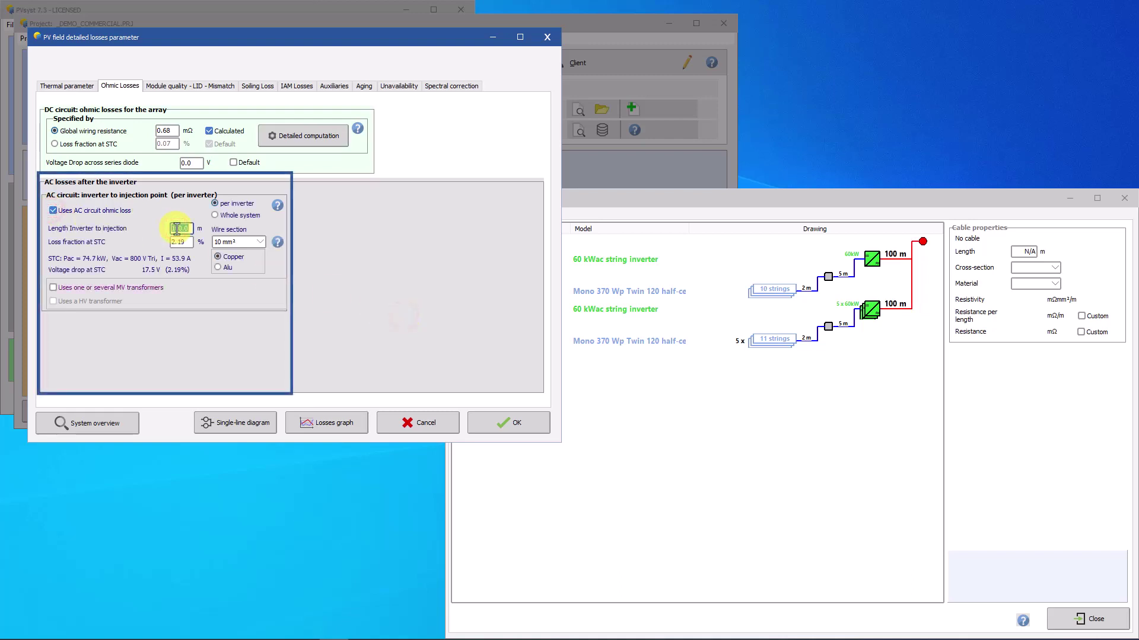
click(53, 288)
text(200)
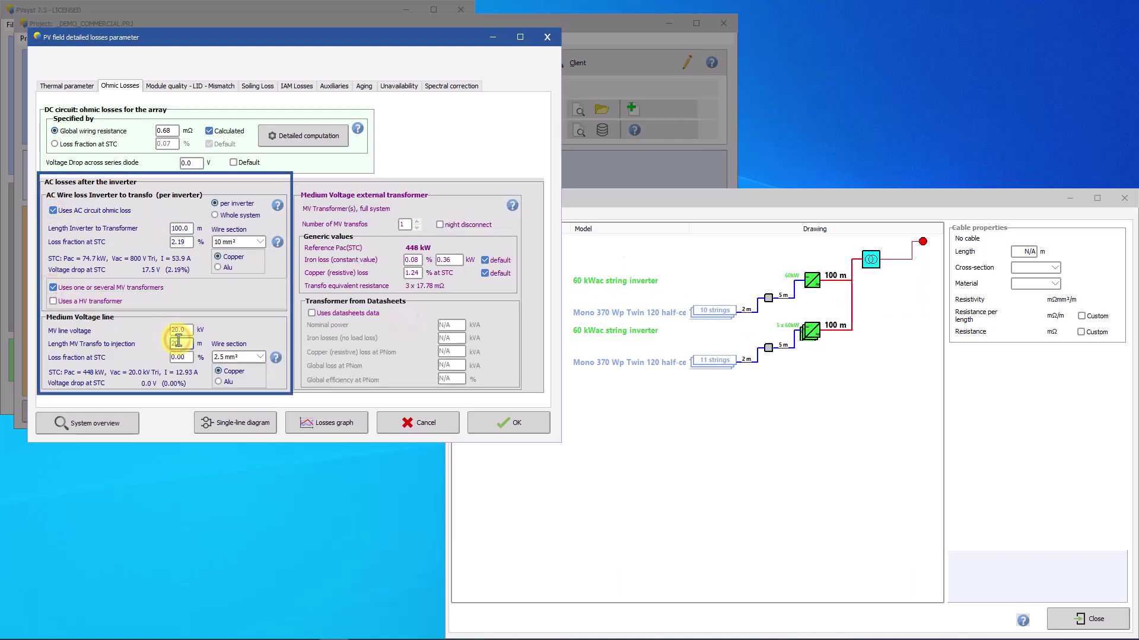
click(648, 201)
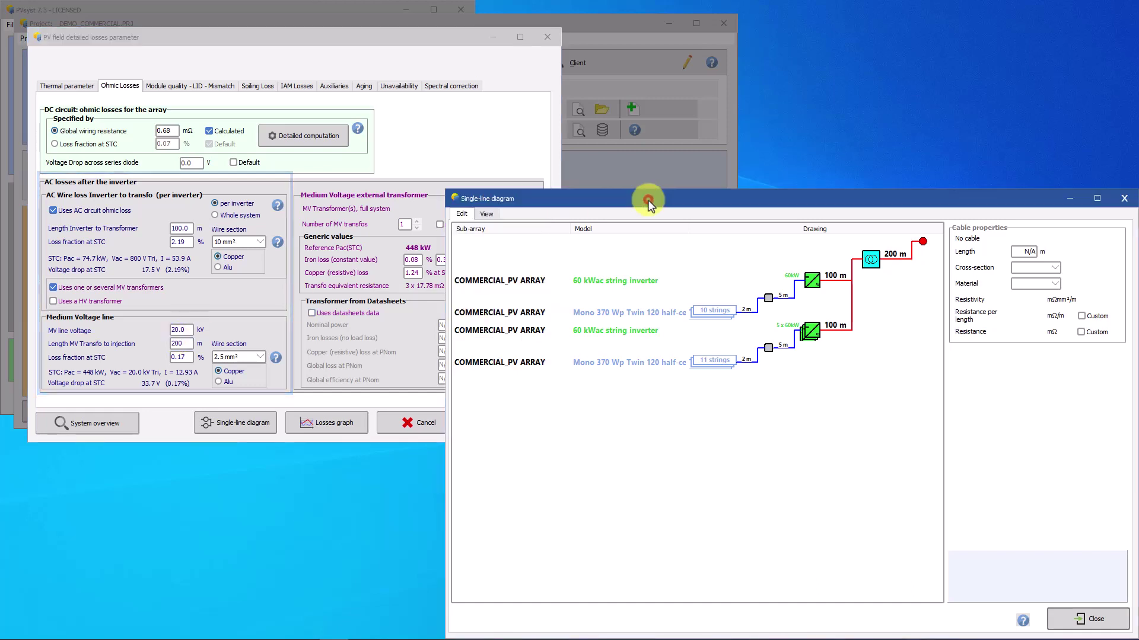